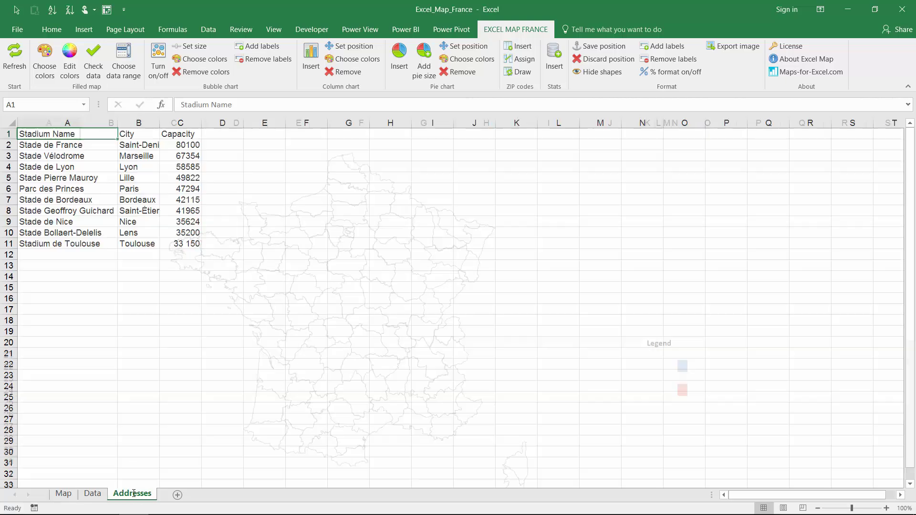
Copy the ten stadium names and cities (A2:B11) and switch to the Batch geocoding page.
click(66, 122)
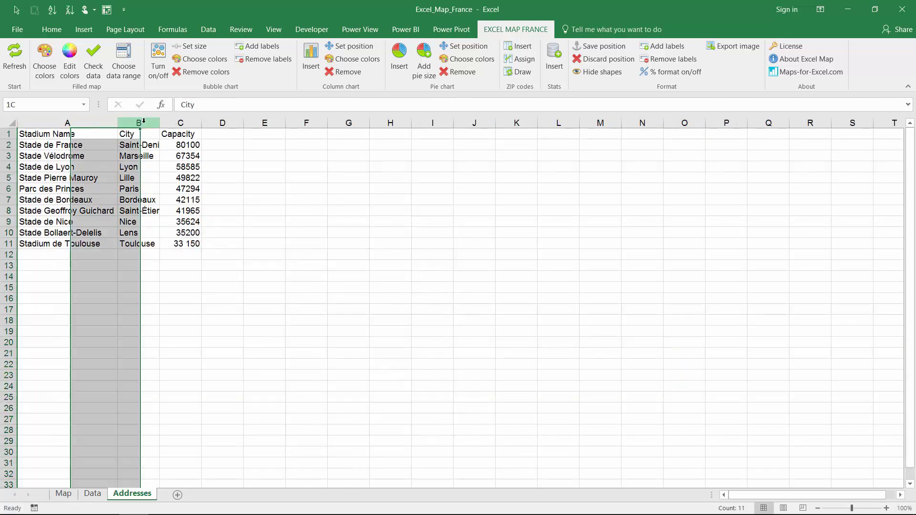
click(180, 123)
click(48, 145)
drag(48, 144, 137, 246)
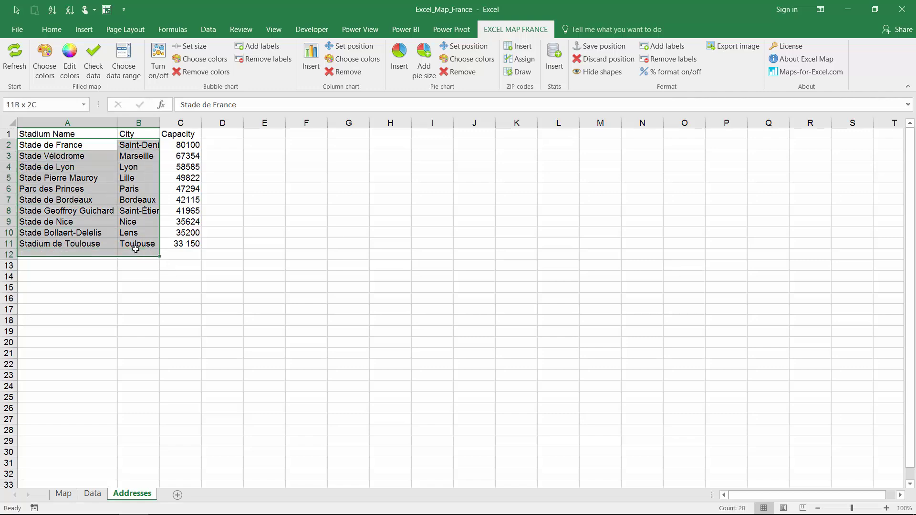
key(ctrl+c)
key(alt+Tab)
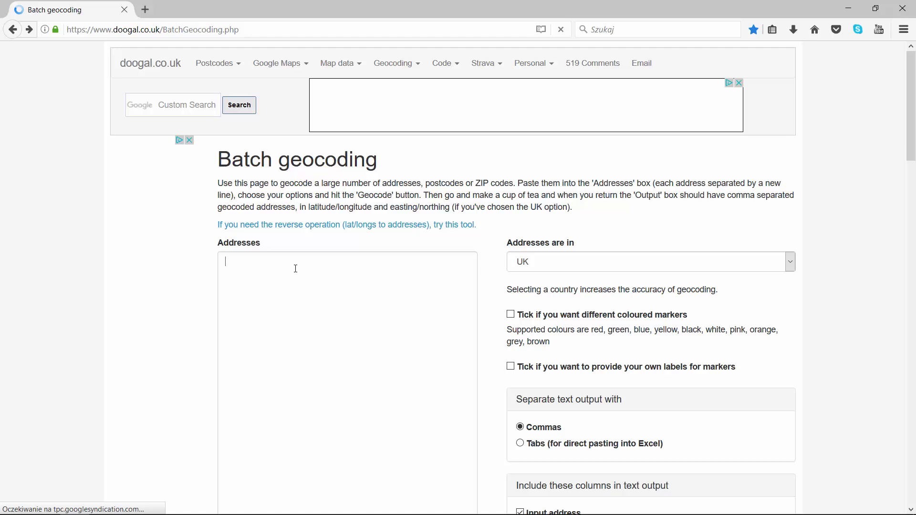
Paste the stadium addresses, with France as the country and tab-separated output.
key(ctrl+v)
click(623, 261)
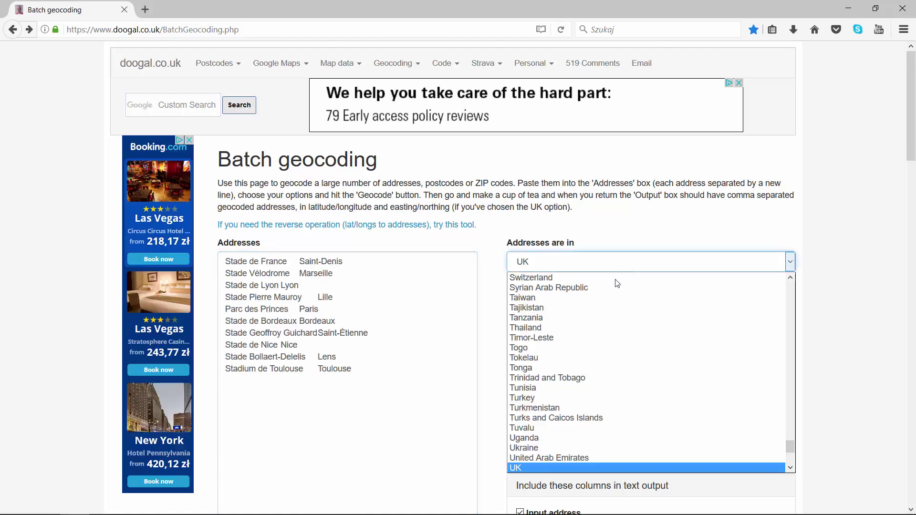
text(f)
click(553, 317)
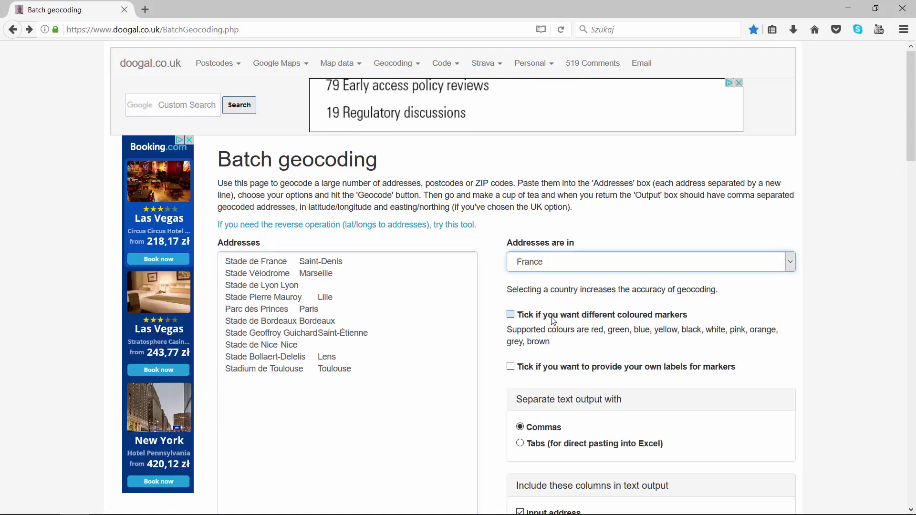
scroll(796, 317, down, 3)
scroll(796, 316, down, 3)
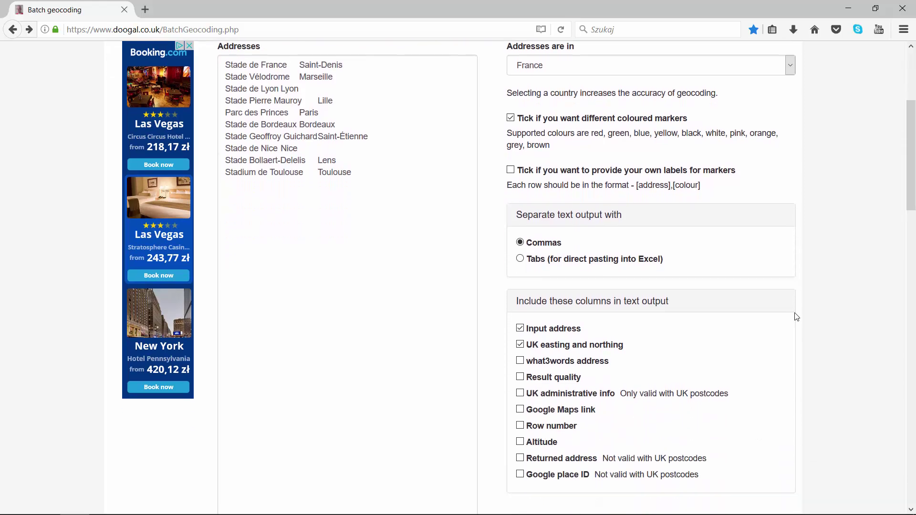
click(520, 258)
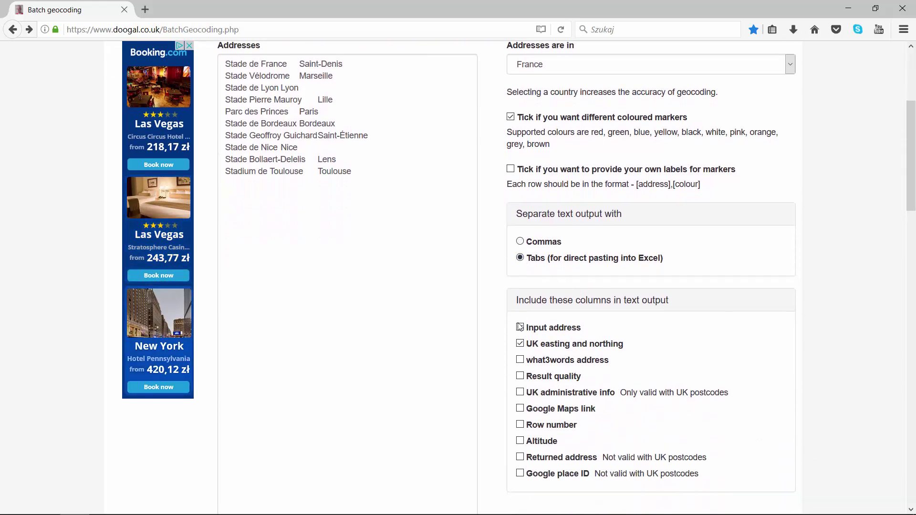
scroll(742, 273, down, 5)
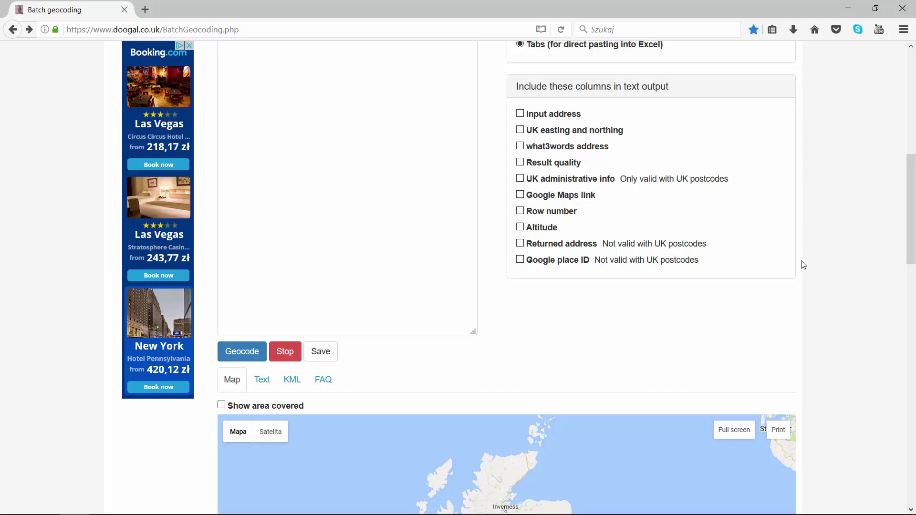
scroll(630, 258, down, 5)
Geocode the addresses and select the tab-separated latitude and longitude text results.
click(242, 237)
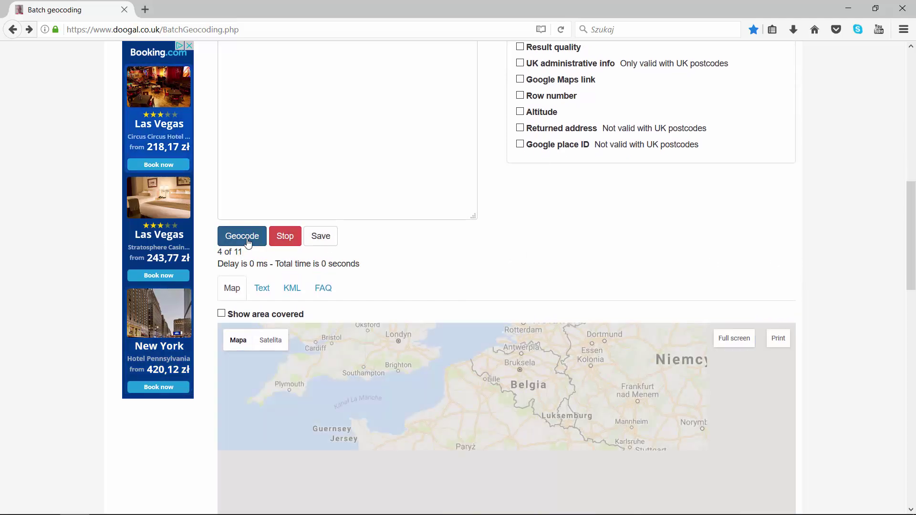
click(263, 277)
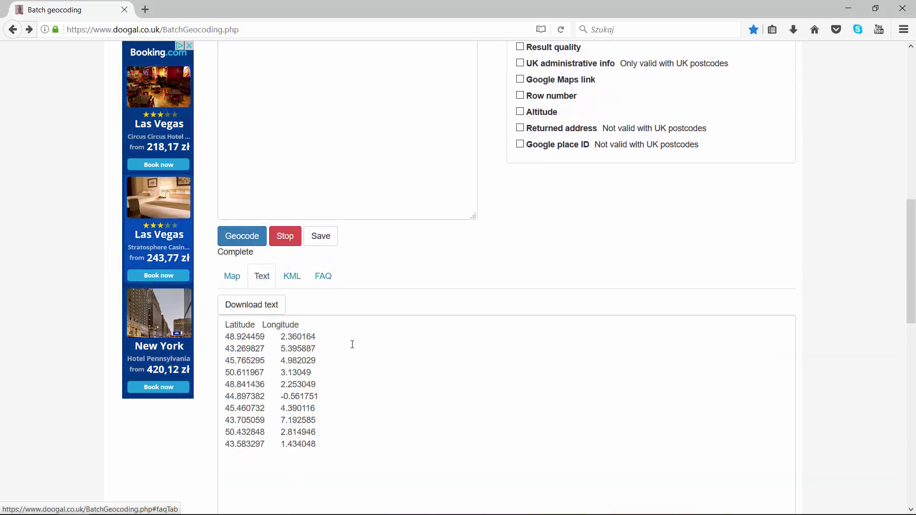
drag(336, 442, 225, 323)
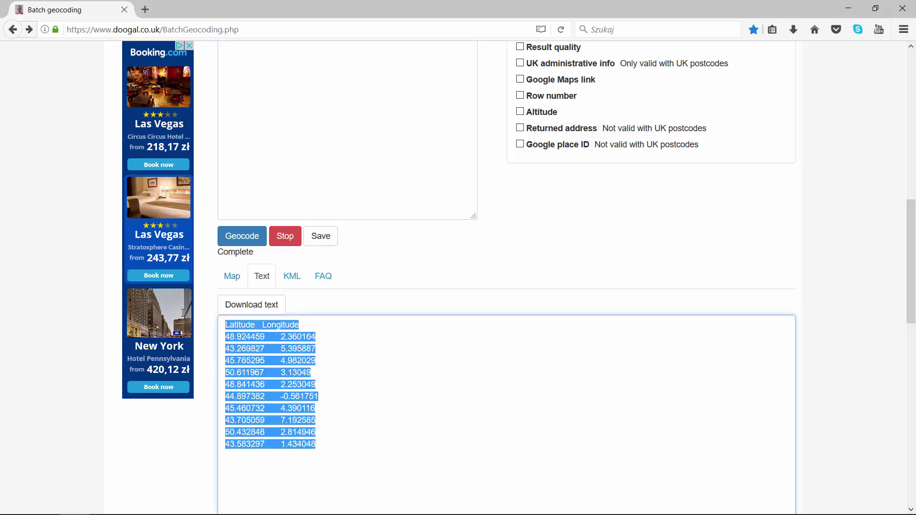
Paste the geocoded coordinates into D1 of the Addresses sheet and select columns D:E.
key(ctrl+c)
key(alt+Tab)
click(218, 136)
key(ctrl+v)
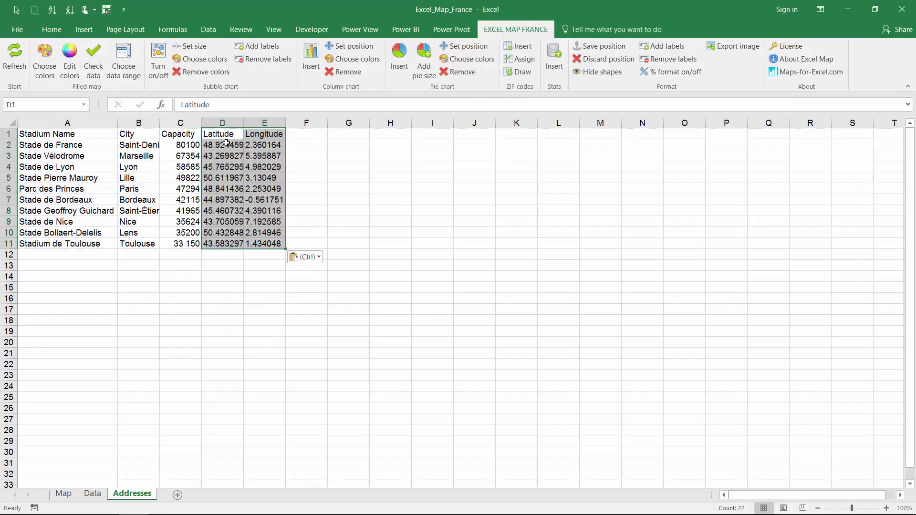
drag(222, 122, 264, 123)
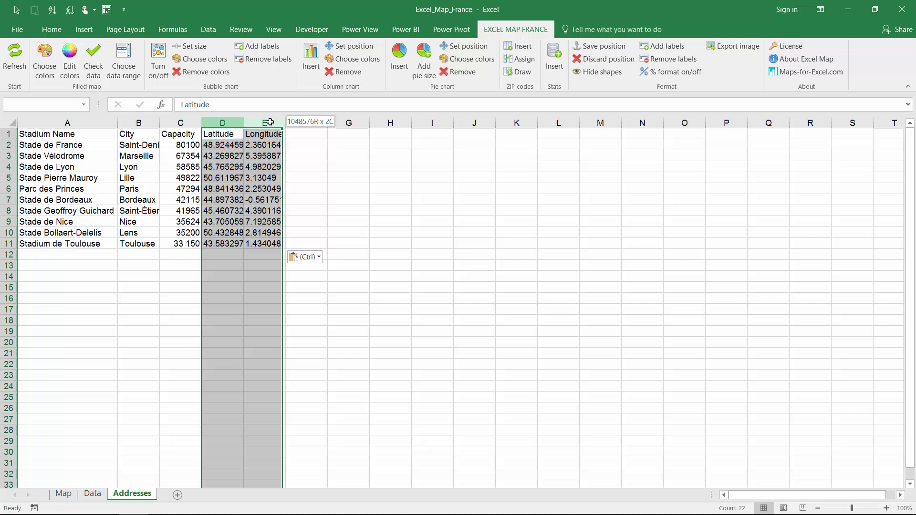
Replace every '.' with ',' in the Latitude and Longitude columns.
click(51, 29)
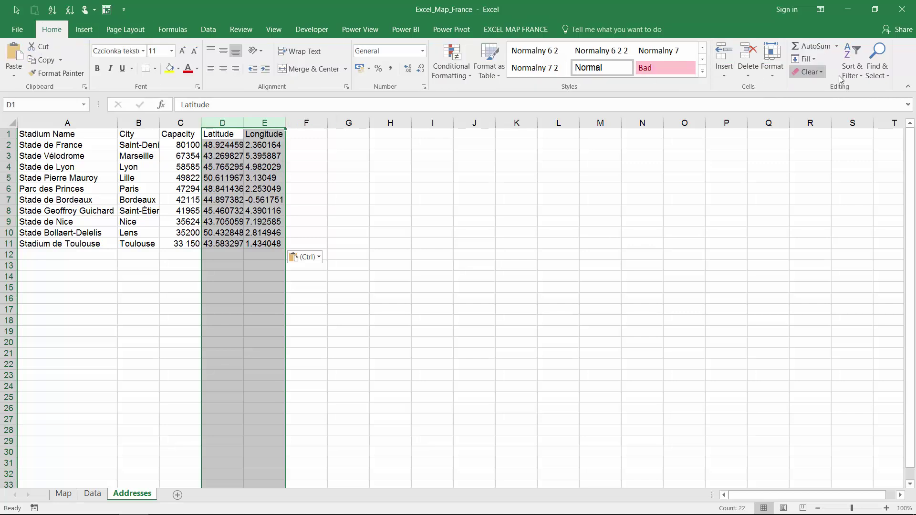
click(877, 72)
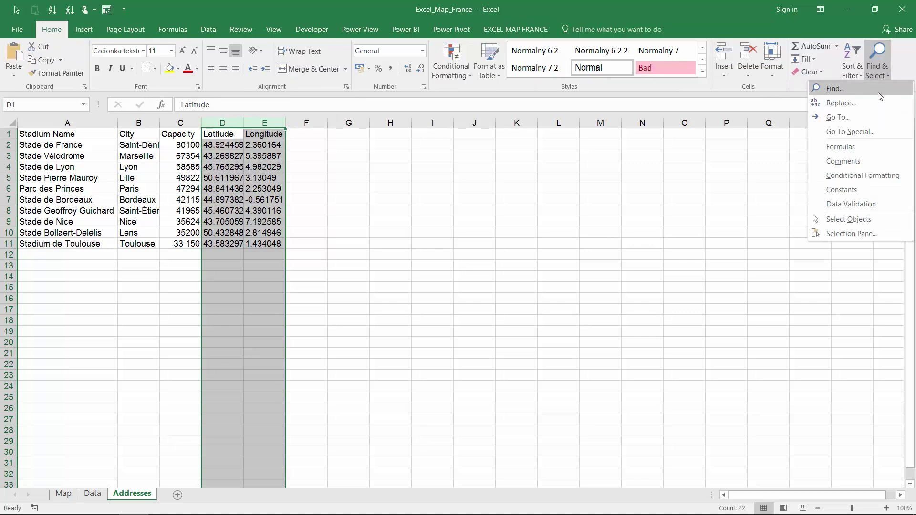
click(844, 103)
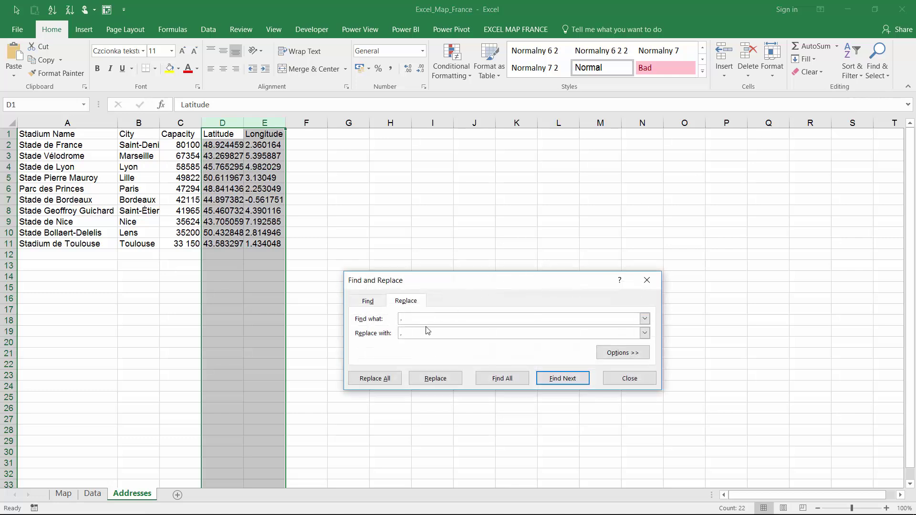
click(374, 377)
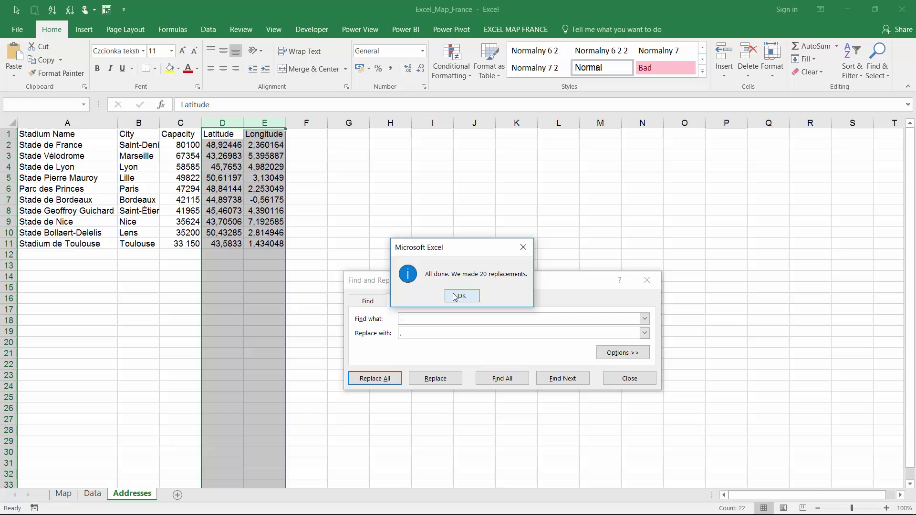
click(461, 296)
click(630, 378)
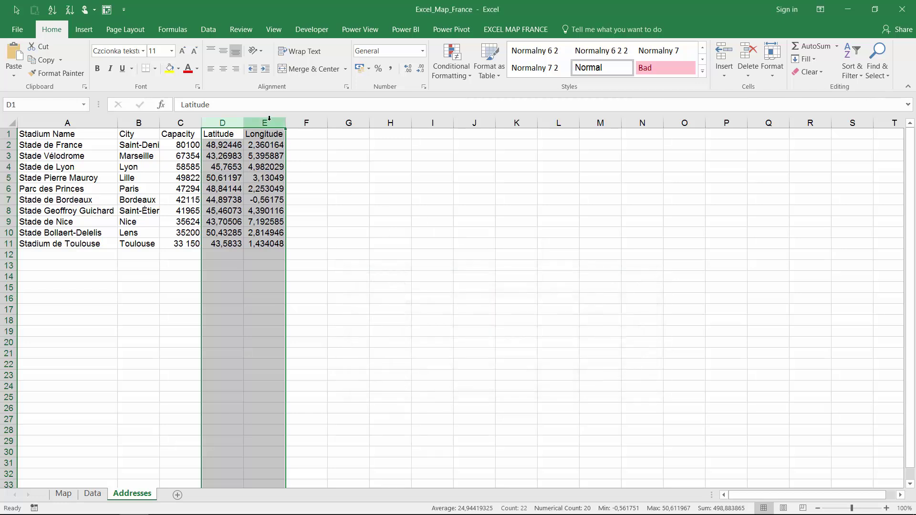
click(264, 123)
Move the Longitude column in front of the Latitude column.
right_click(268, 123)
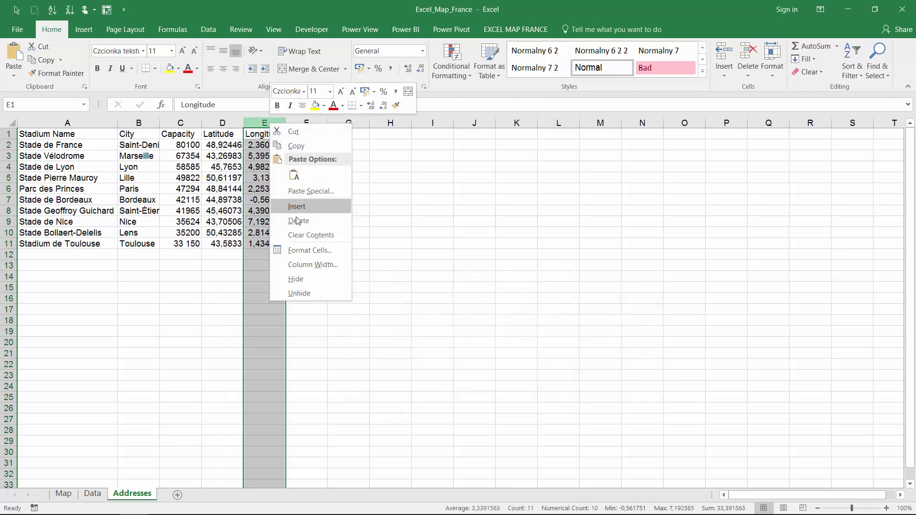
click(293, 133)
right_click(222, 123)
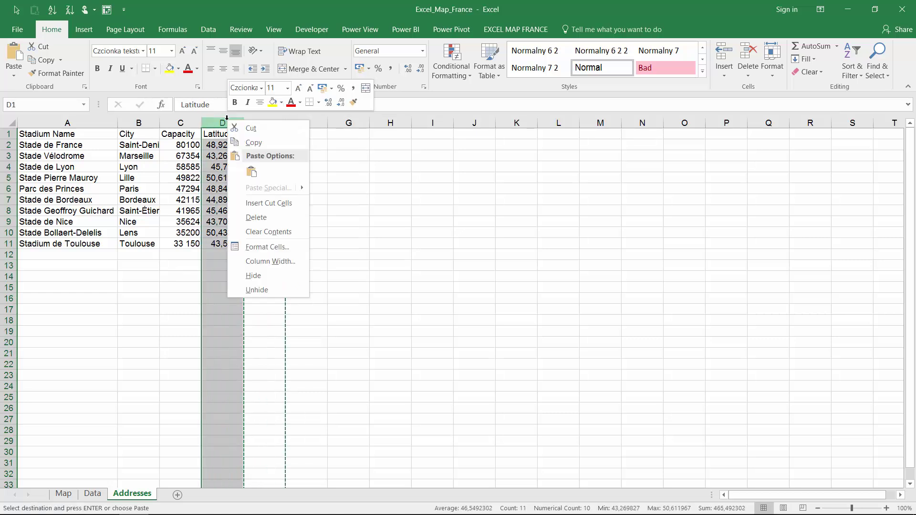
click(259, 203)
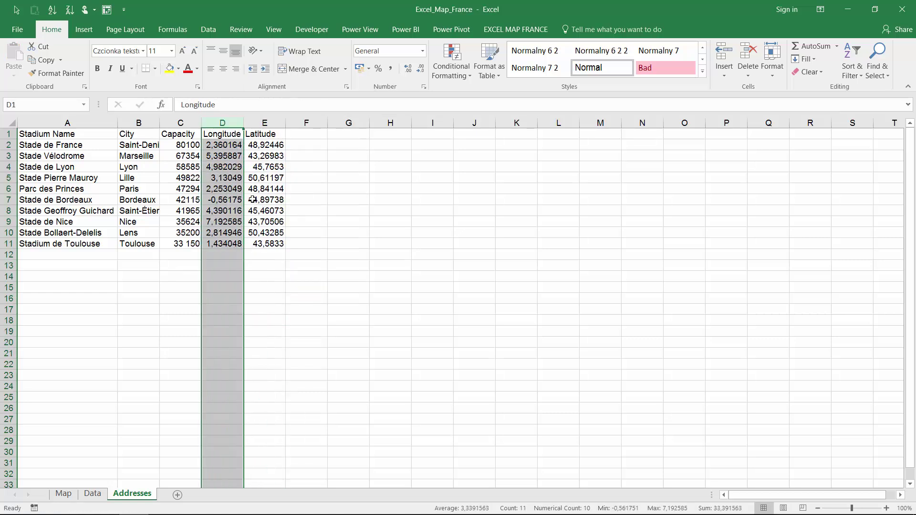
Copy the coordinate values D2:E11 and go to the Data sheet.
click(224, 145)
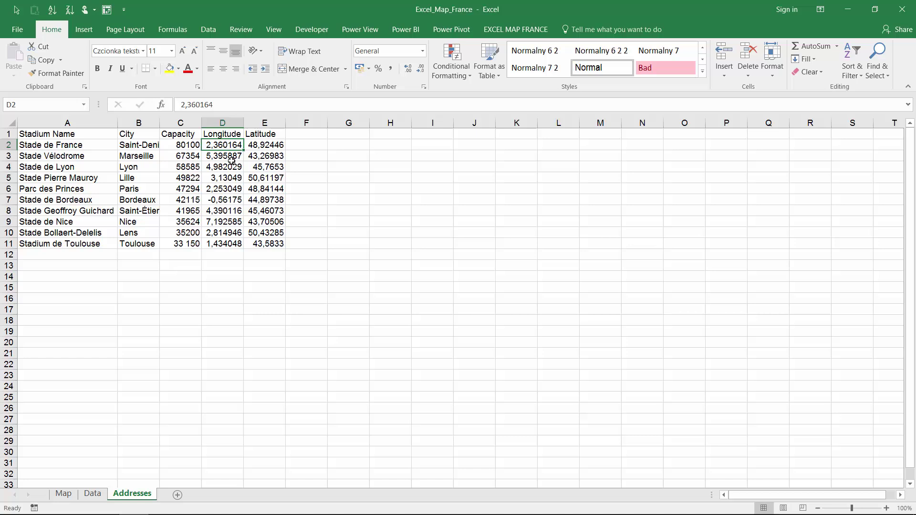
drag(216, 145, 268, 244)
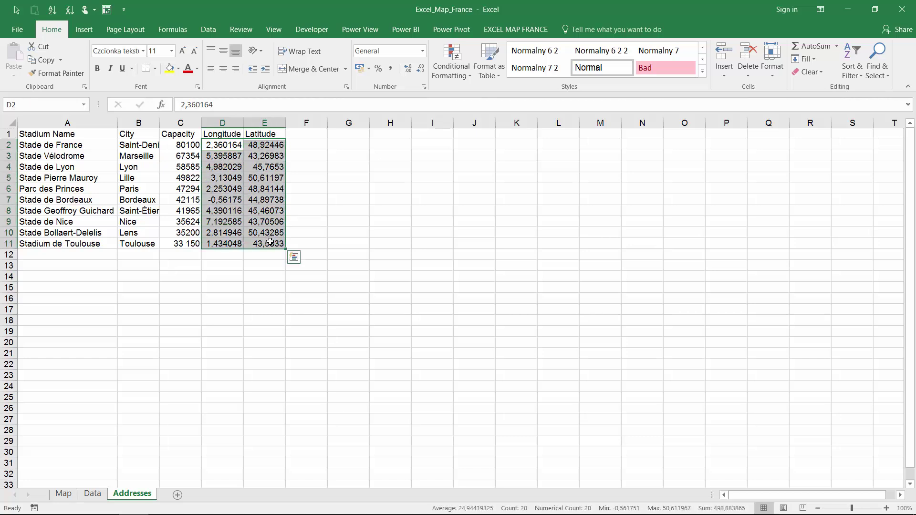
key(ctrl+c)
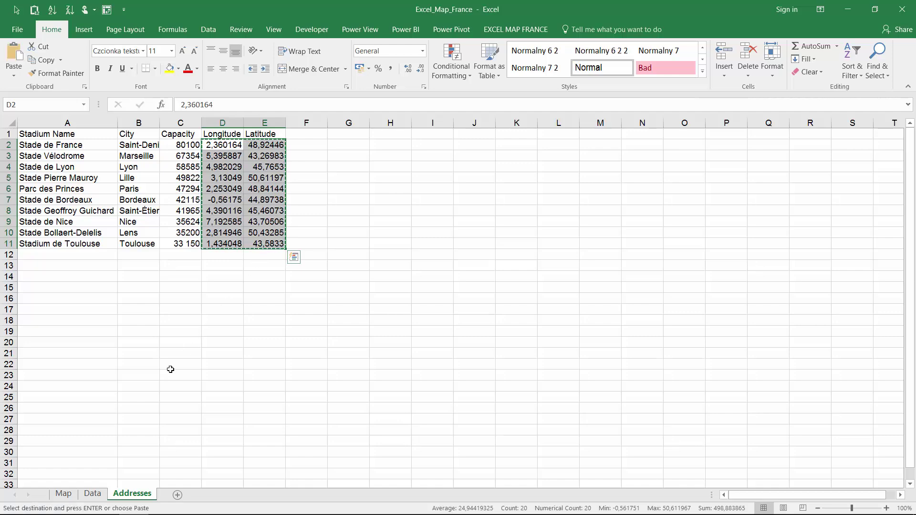
click(63, 494)
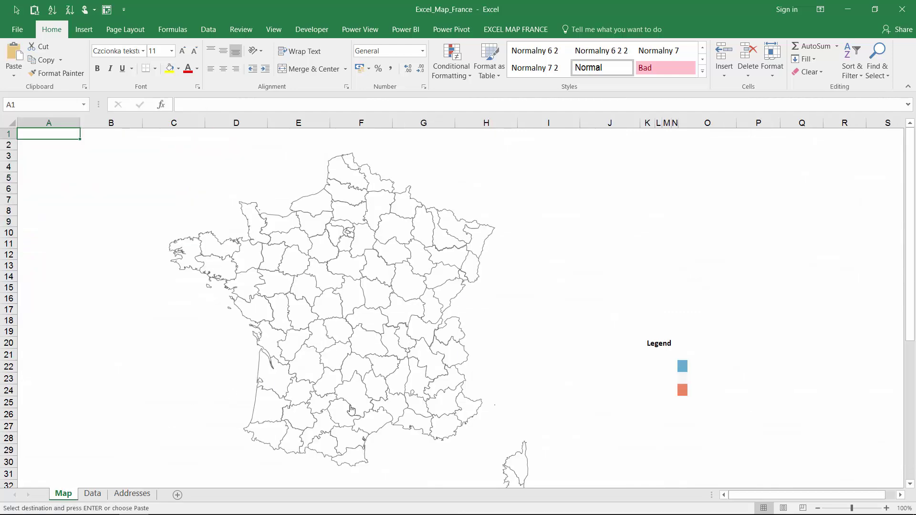
click(93, 494)
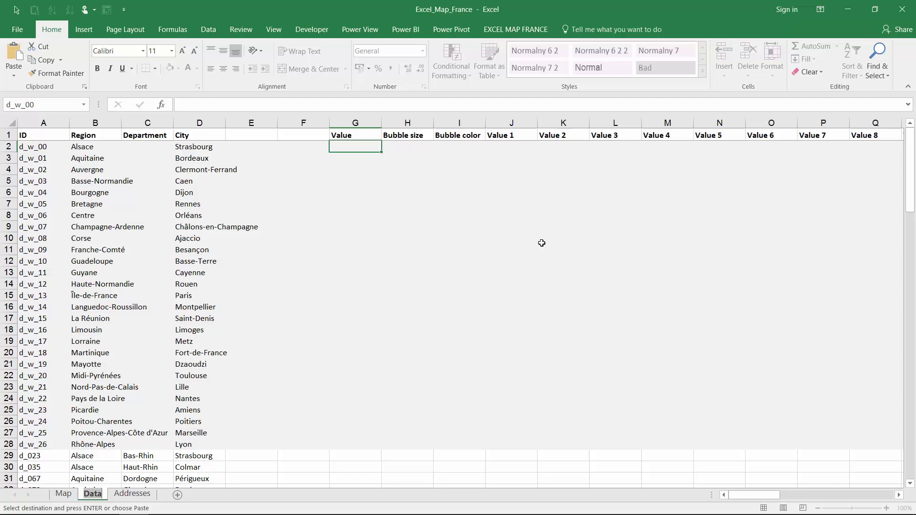
drag(757, 495, 787, 495)
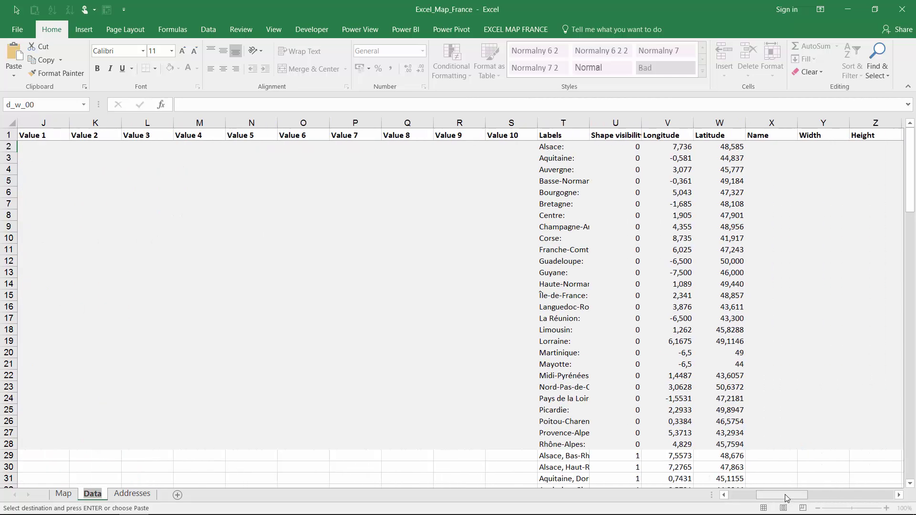
Paste the stadium longitude/latitude pairs into V125:W134, below the existing region coordinates.
click(680, 318)
key(ctrl+Down)
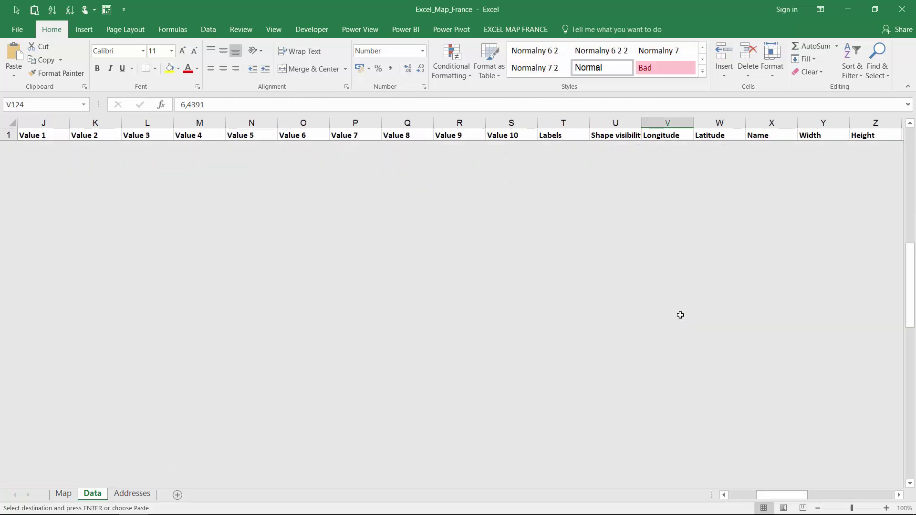
key(Down)
key(ctrl+v)
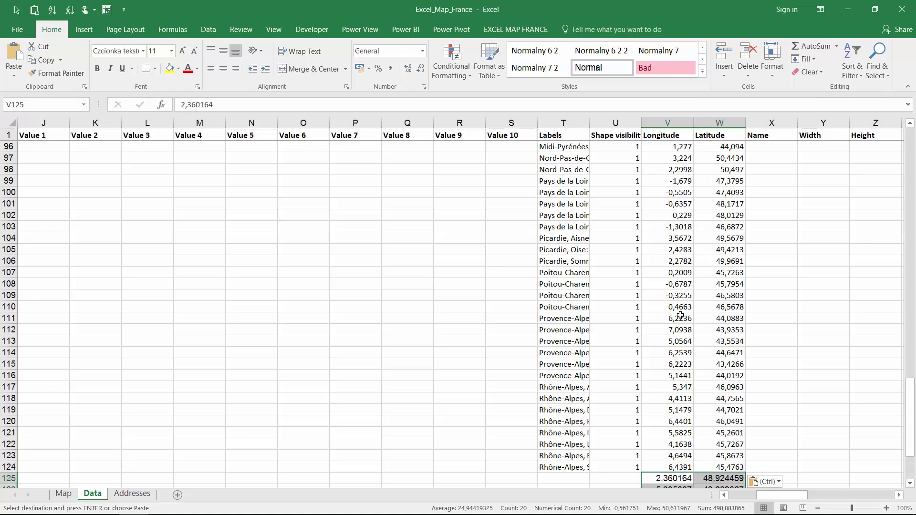
scroll(665, 340, down, 5)
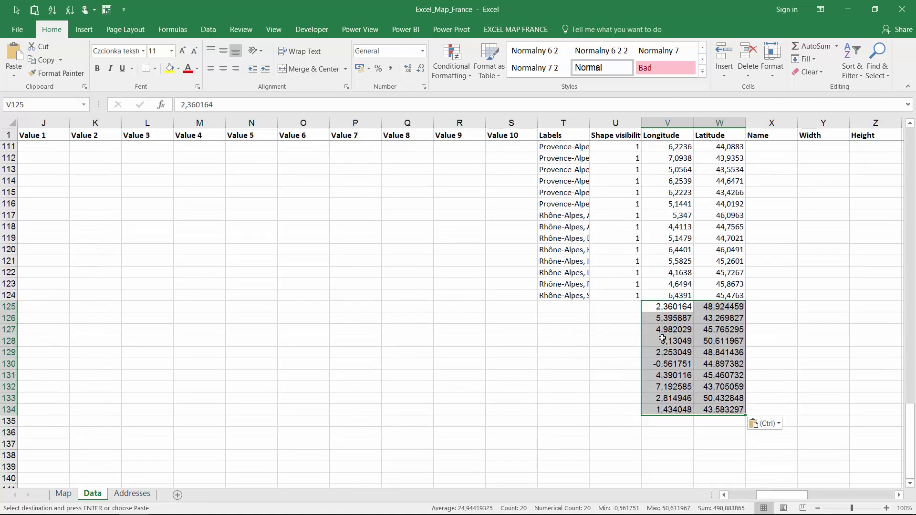
click(660, 308)
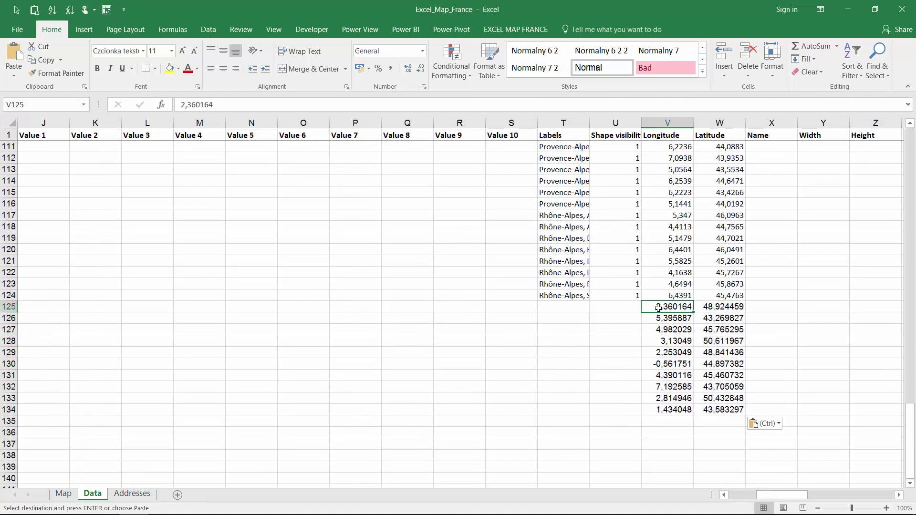
Copy the ten stadium names from Addresses into Data!T125 as labels.
click(132, 493)
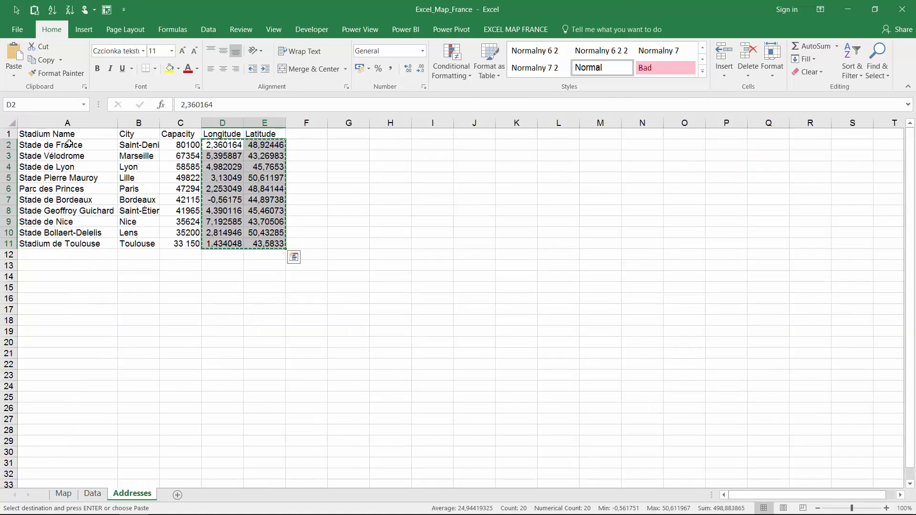
drag(70, 145, 70, 244)
key(ctrl+c)
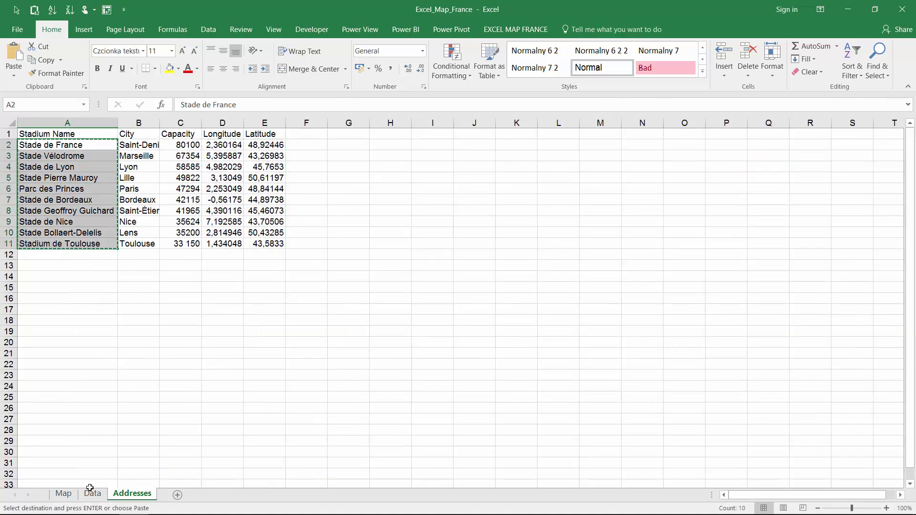
click(91, 493)
click(562, 306)
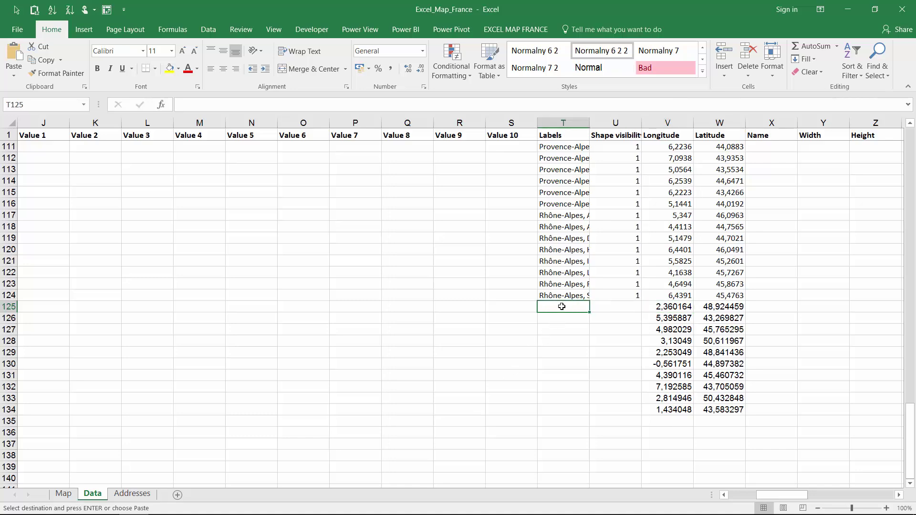
key(ctrl+v)
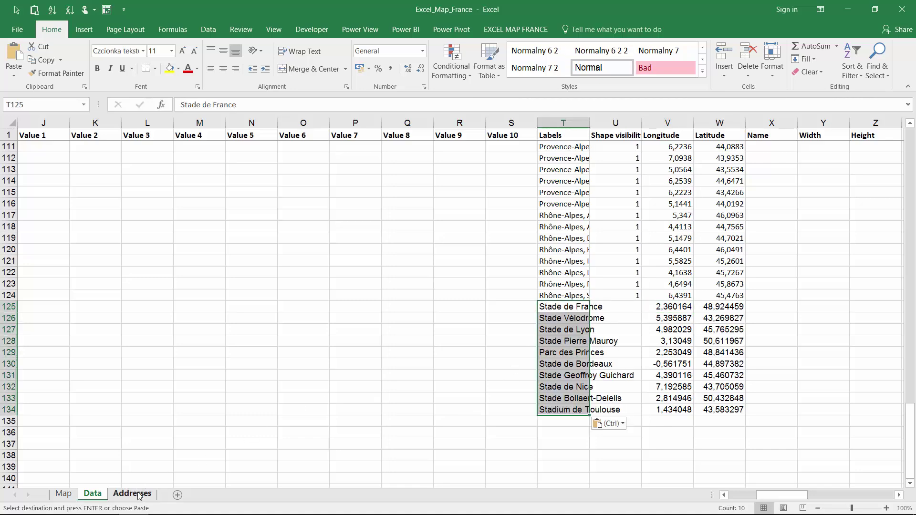
Copy the stadium capacities from Addresses into Data!H125 as bubble sizes.
click(132, 493)
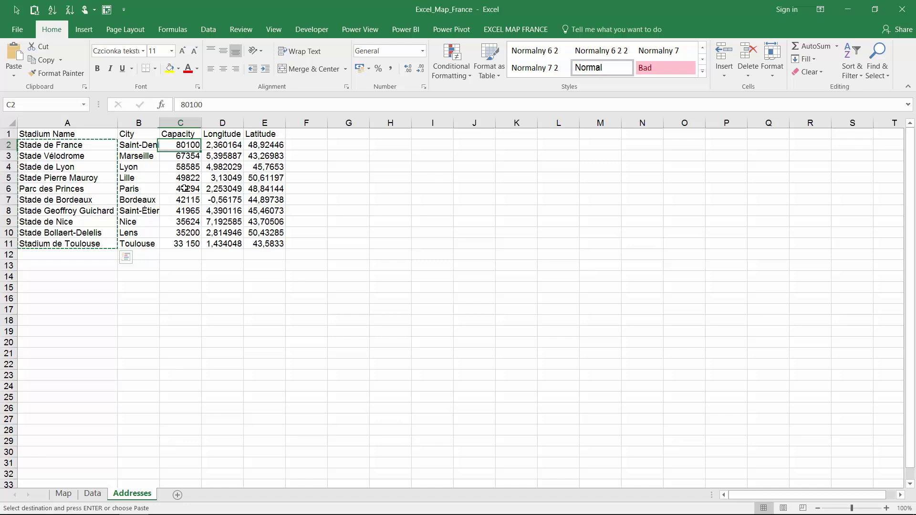
drag(182, 145, 183, 243)
key(ctrl+c)
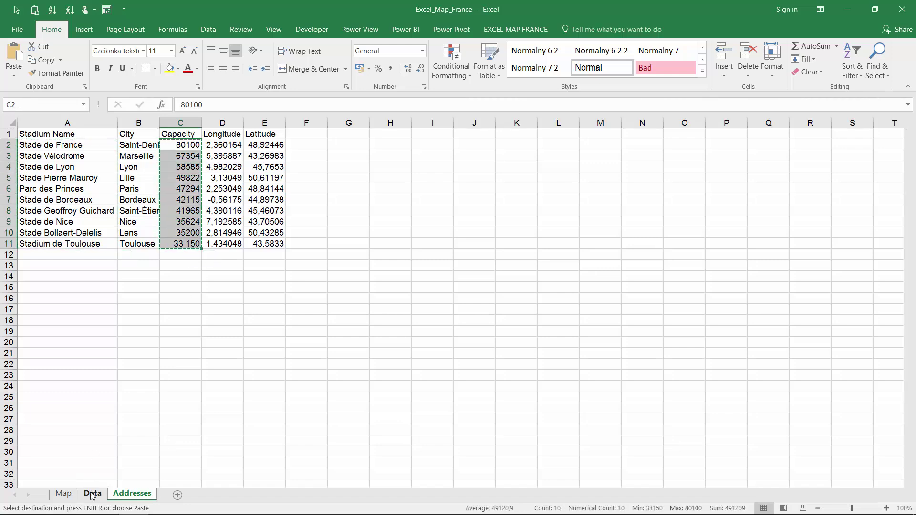
click(93, 494)
mouse_move(788, 495)
mouse_down()
mouse_move(754, 495)
mouse_move(773, 494)
mouse_up()
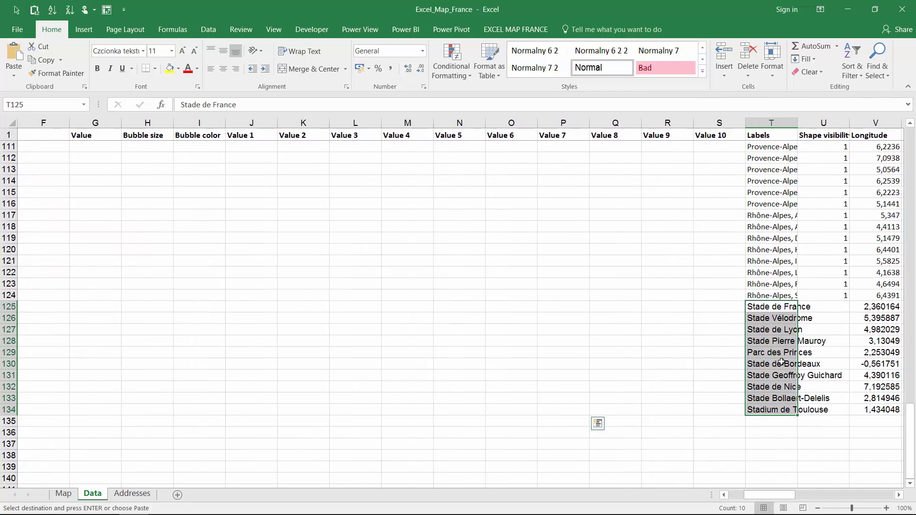
click(765, 307)
key(Left)
key(Left)
key(Left)
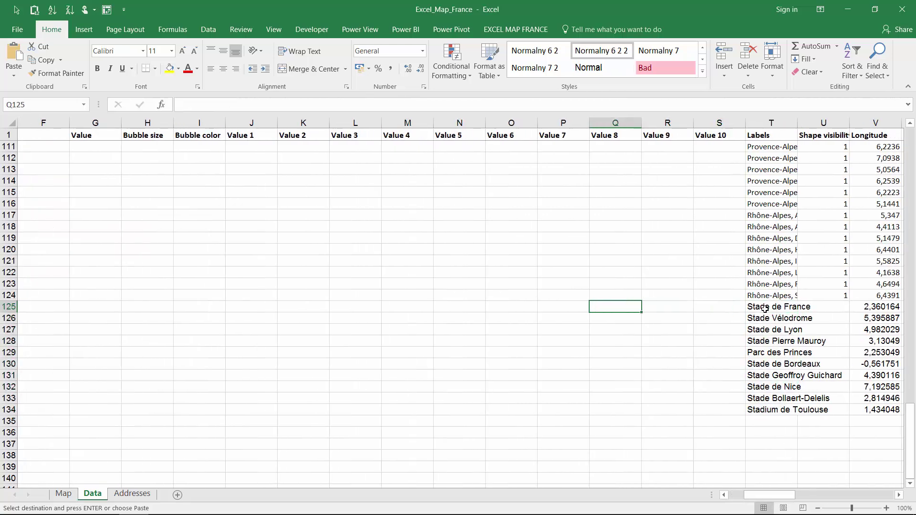
key(Left)
key(Left)
key(Left)
key(Left)
key(Left)
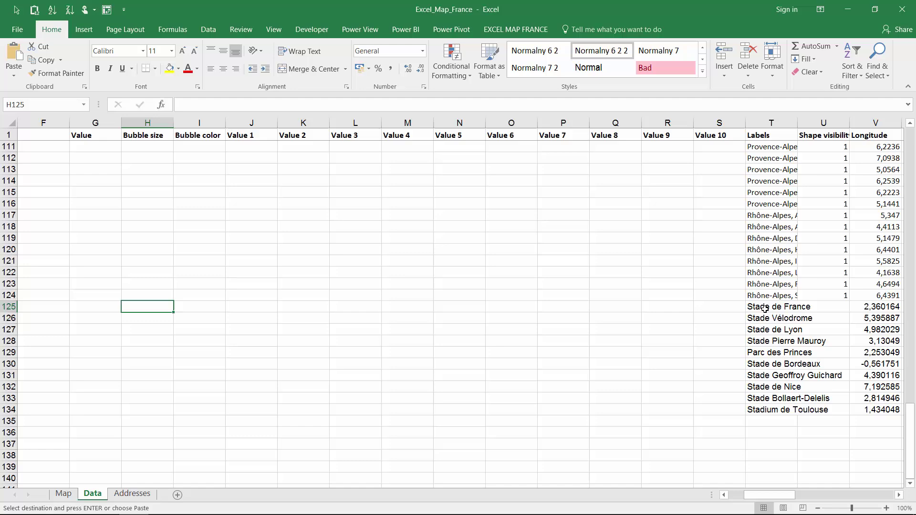
key(ctrl+v)
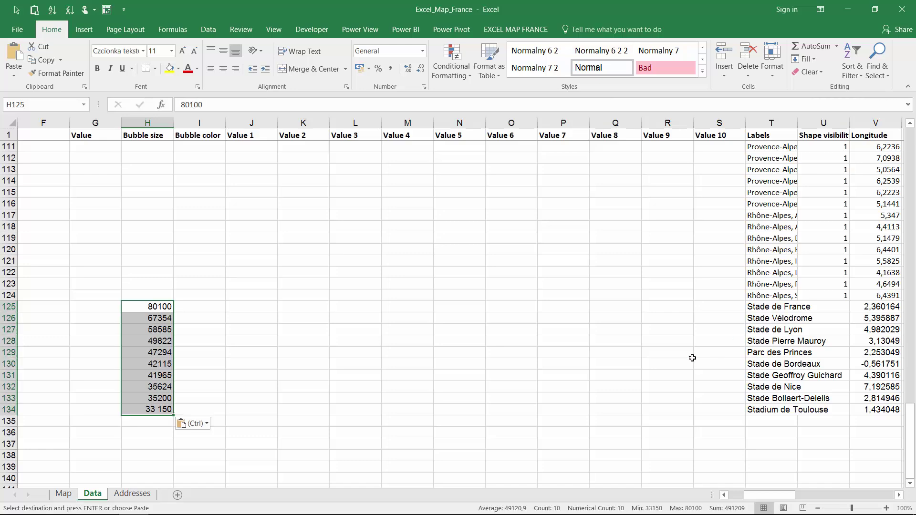
Turn on the stadium bubbles on the France map and enlarge them.
click(63, 494)
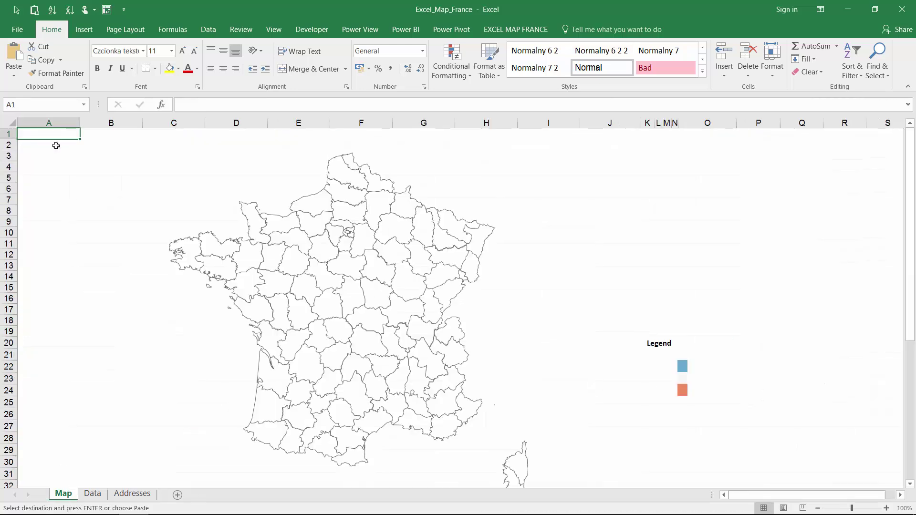
click(508, 30)
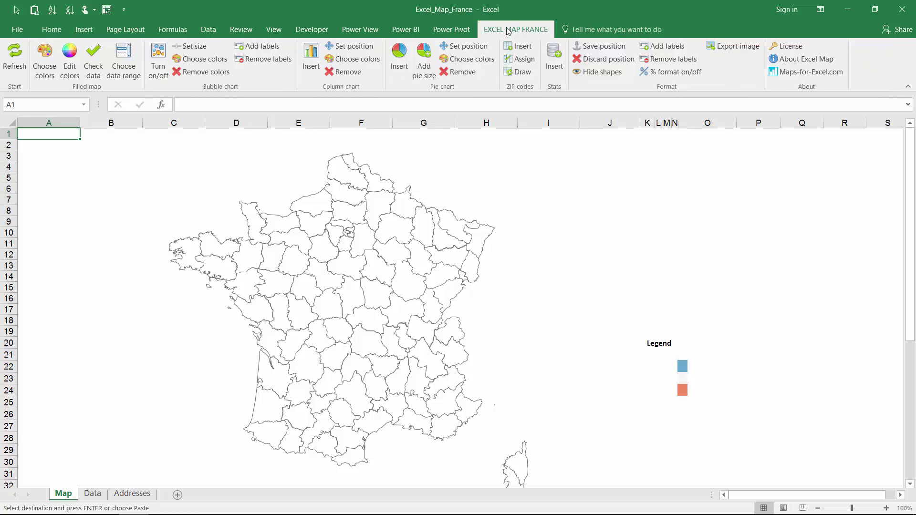
click(158, 61)
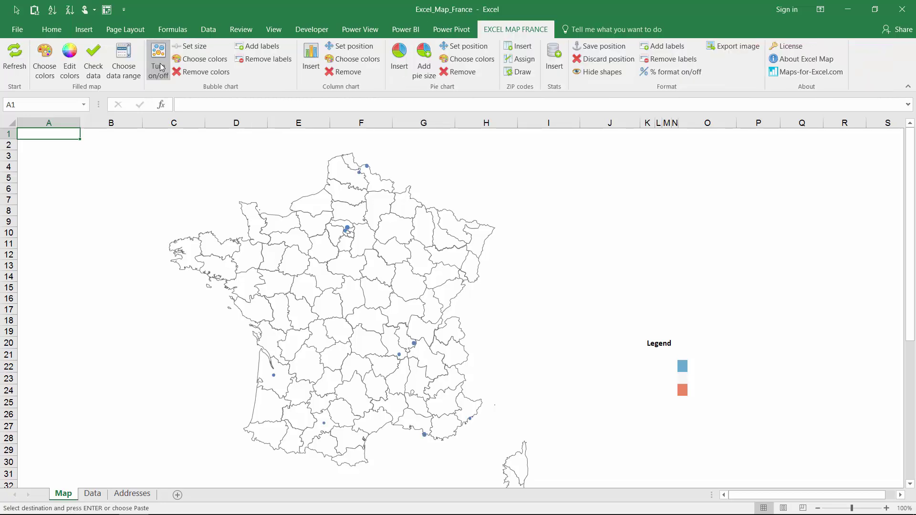
click(193, 47)
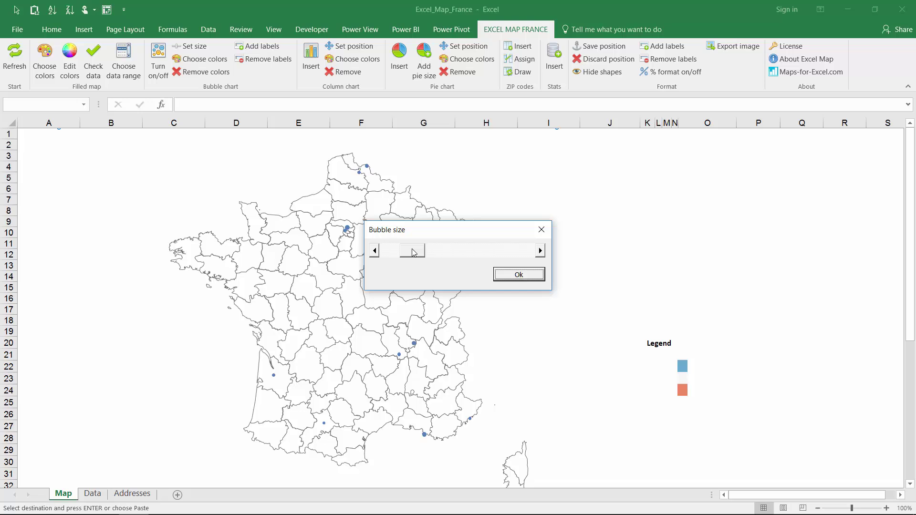
drag(413, 252, 451, 256)
click(518, 275)
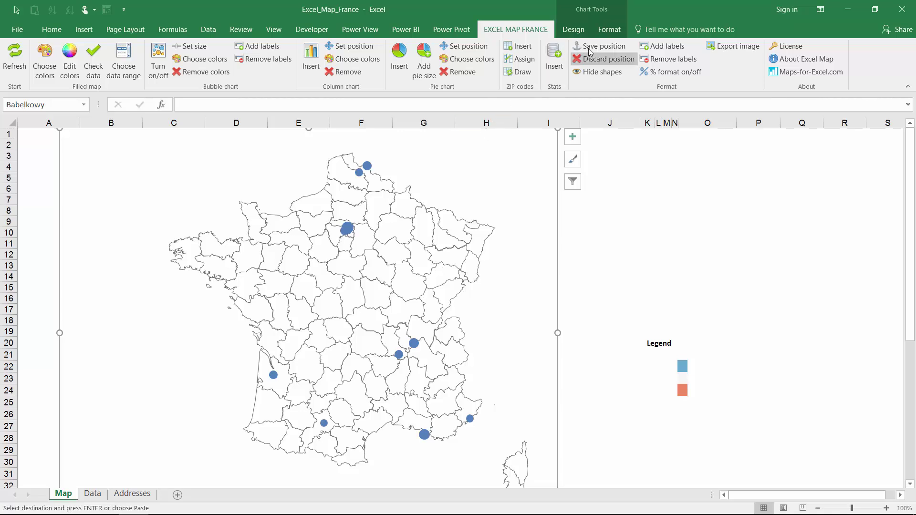
Give the bubbles a black outline and enlarge them further.
click(609, 30)
click(475, 61)
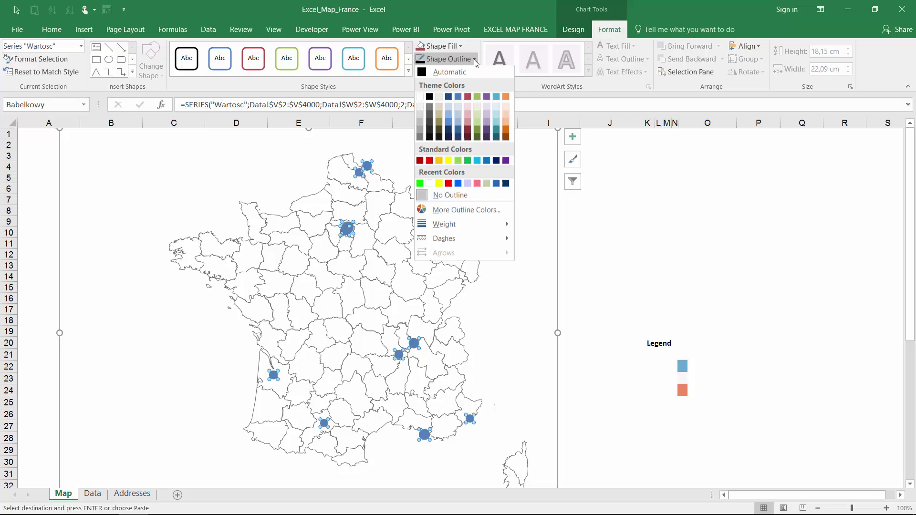
click(429, 99)
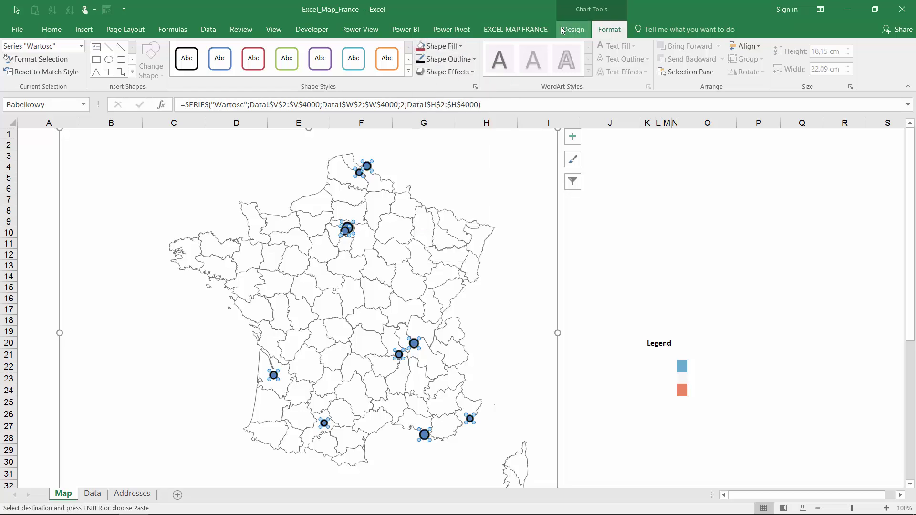
click(525, 31)
click(190, 47)
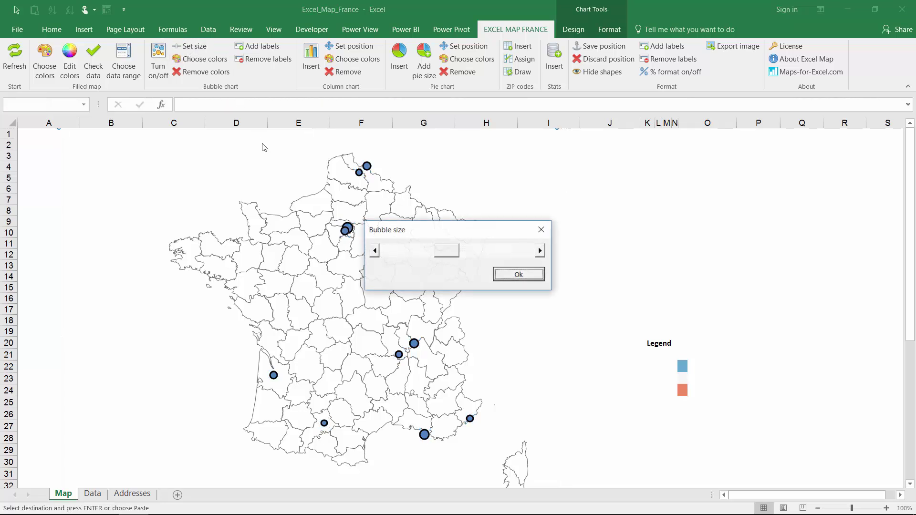
drag(450, 252, 463, 256)
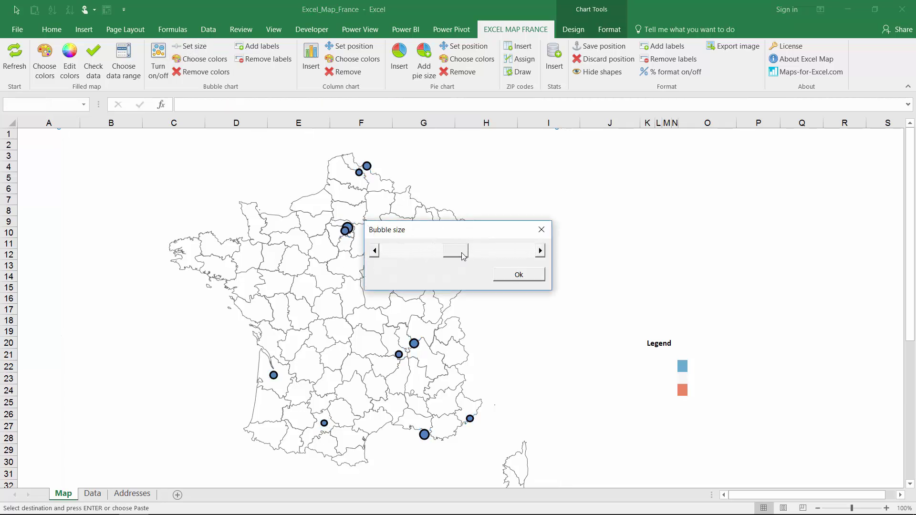
click(520, 276)
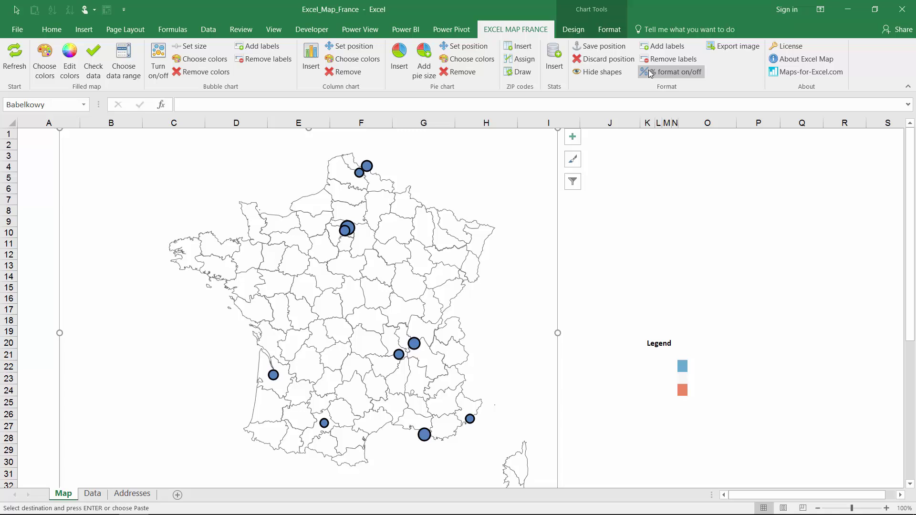
Add small name labels beneath each stadium bubble and select them.
click(625, 194)
click(663, 46)
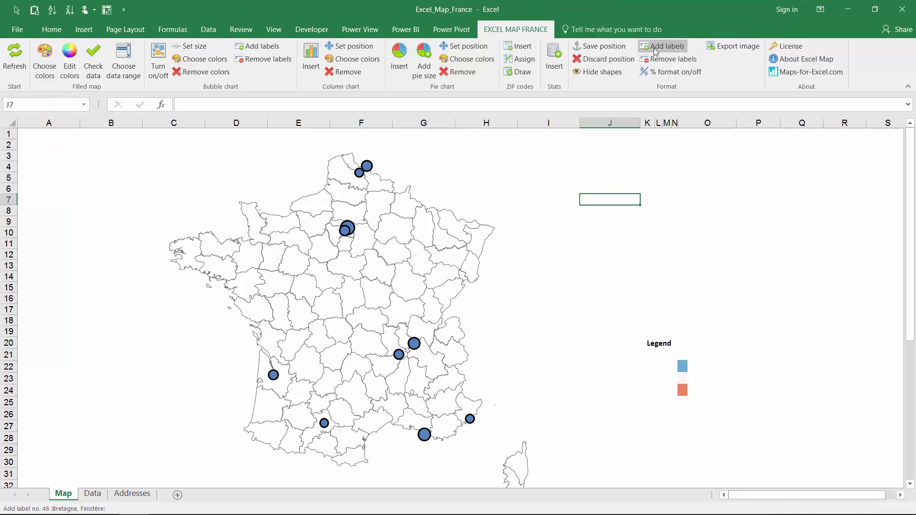
click(259, 47)
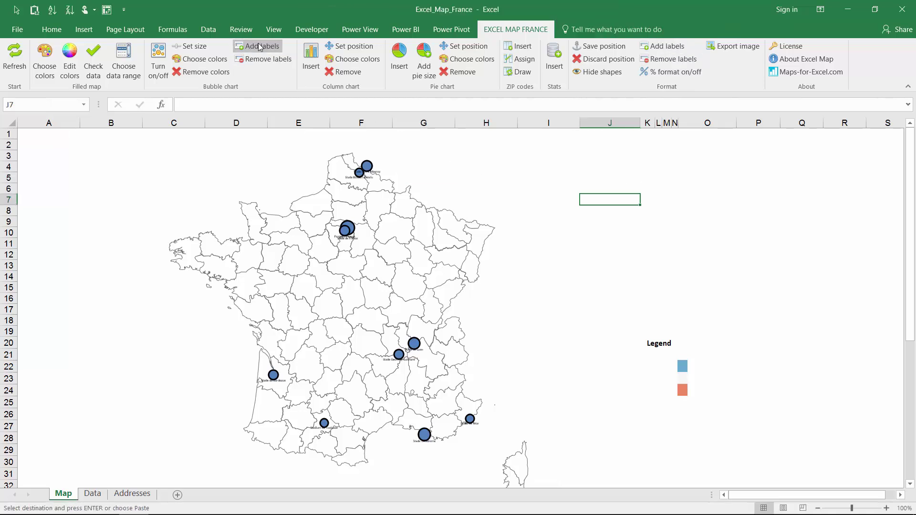
click(367, 182)
Open the Format Data Labels pane for the stadium name labels.
right_click(367, 182)
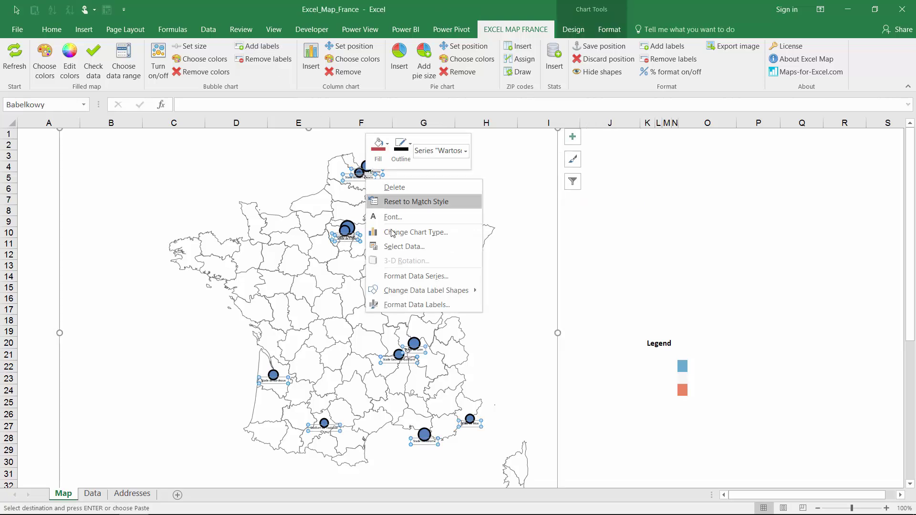
click(429, 306)
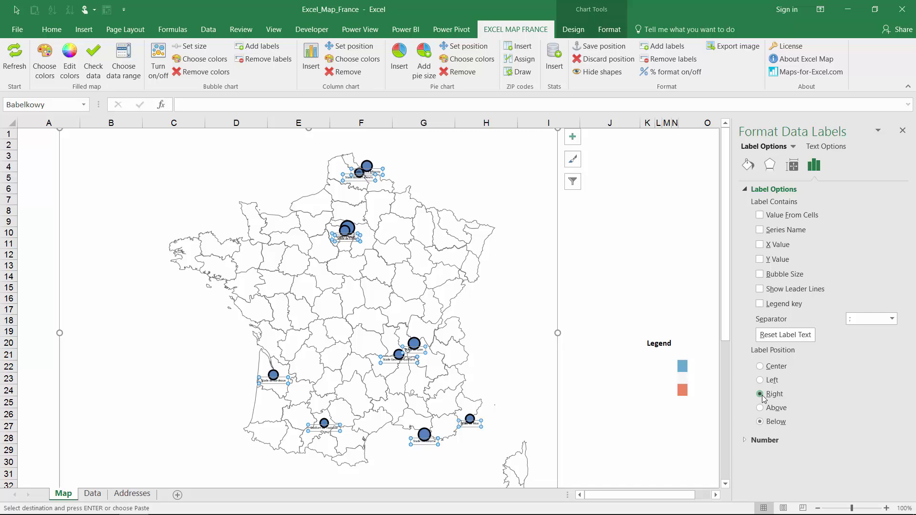